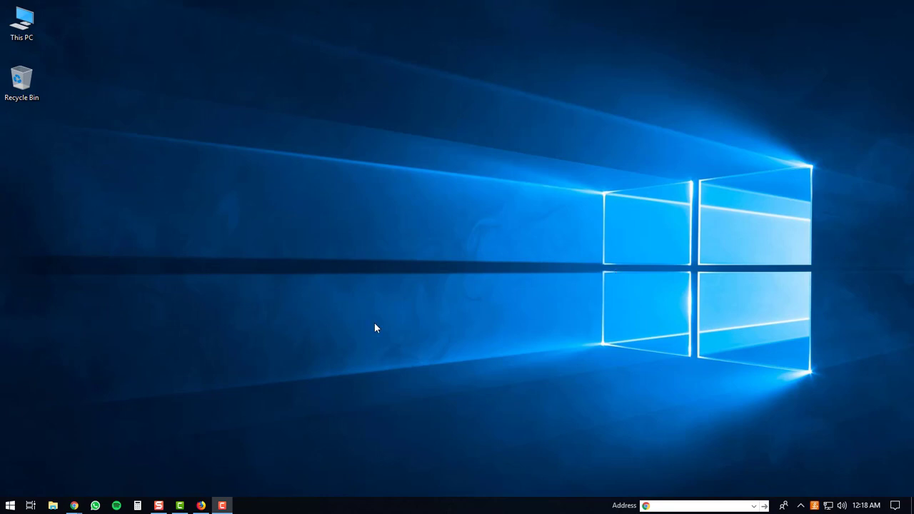
# Open a new Firefox browser window from the taskbar.
pyautogui.click(201, 505)
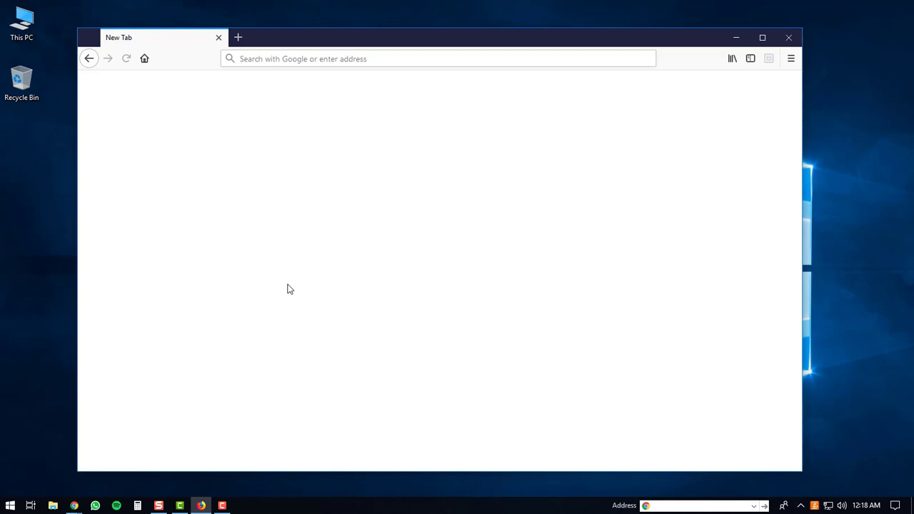
# Go to howtos.guide/bluestacks4 to reach the BlueStacks v4.30.50 download page.
pyautogui.click(287, 59)
pyautogui.write('how')
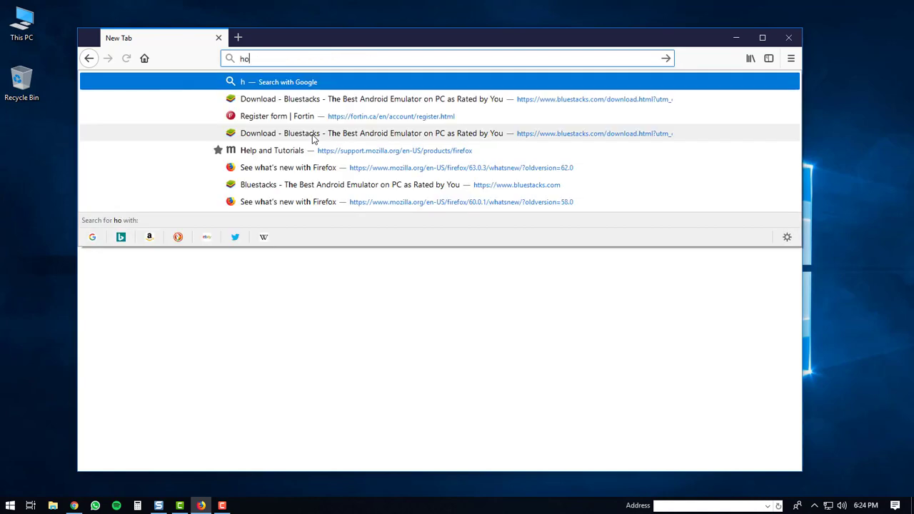
pyautogui.write('tos.')
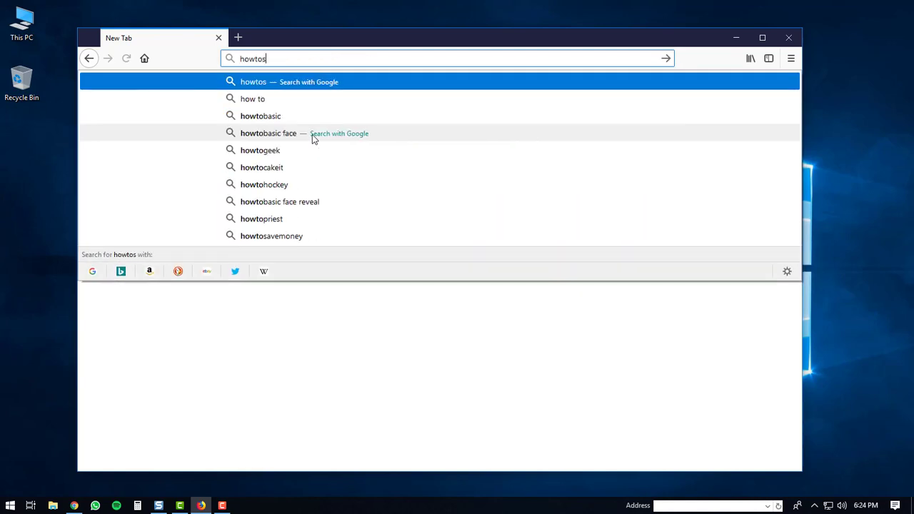
pyautogui.write('guide')
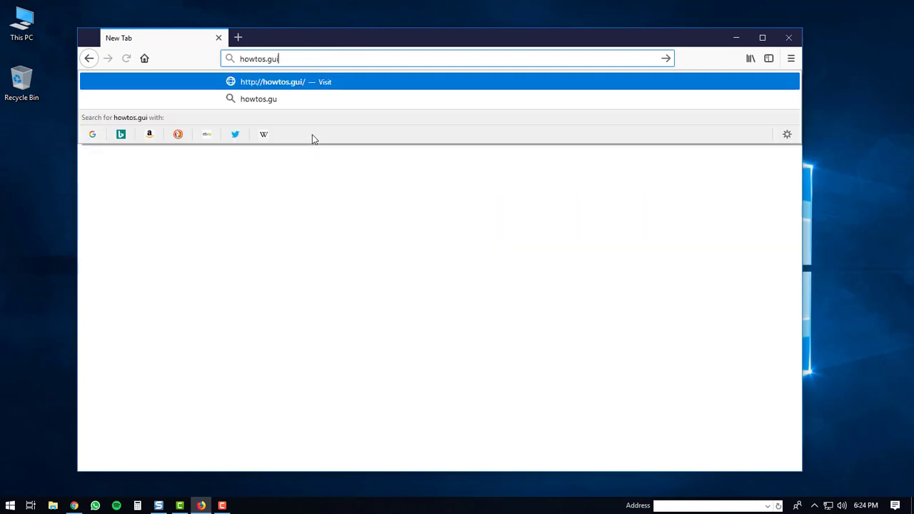
pyautogui.write('/blu')
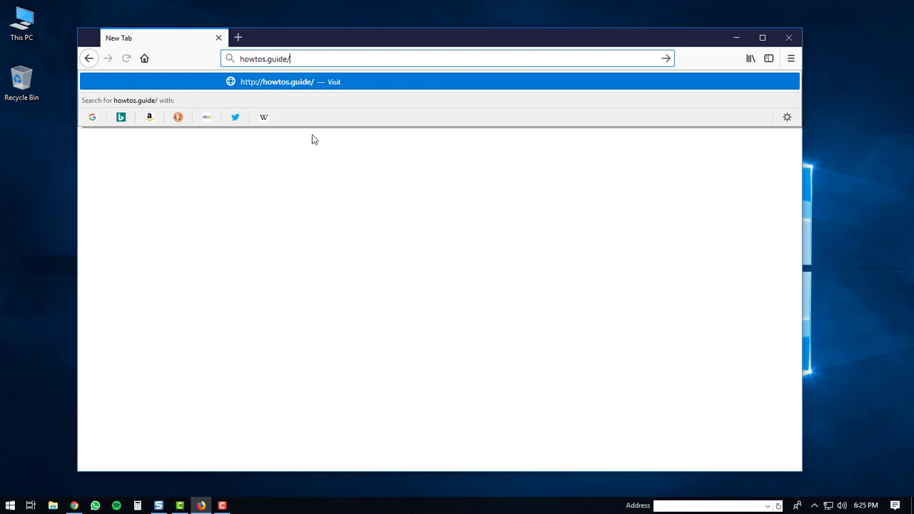
pyautogui.write('estack')
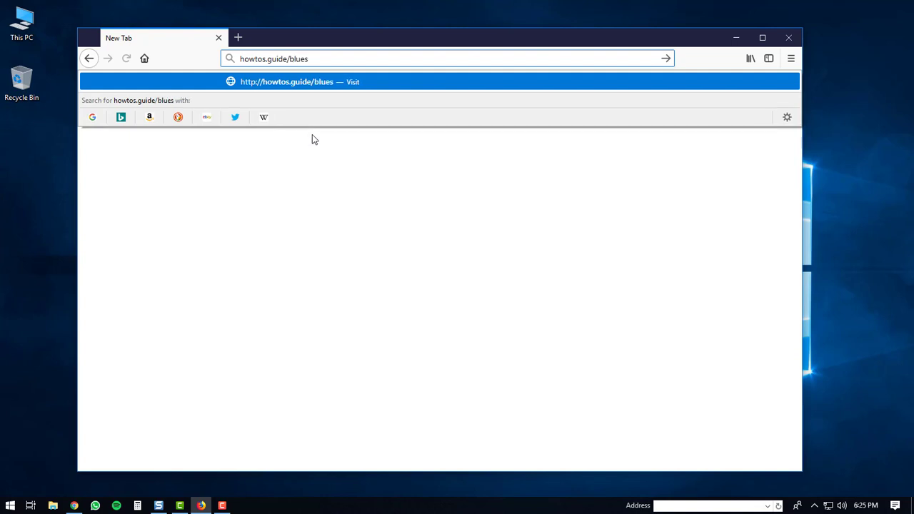
pyautogui.write('s4')
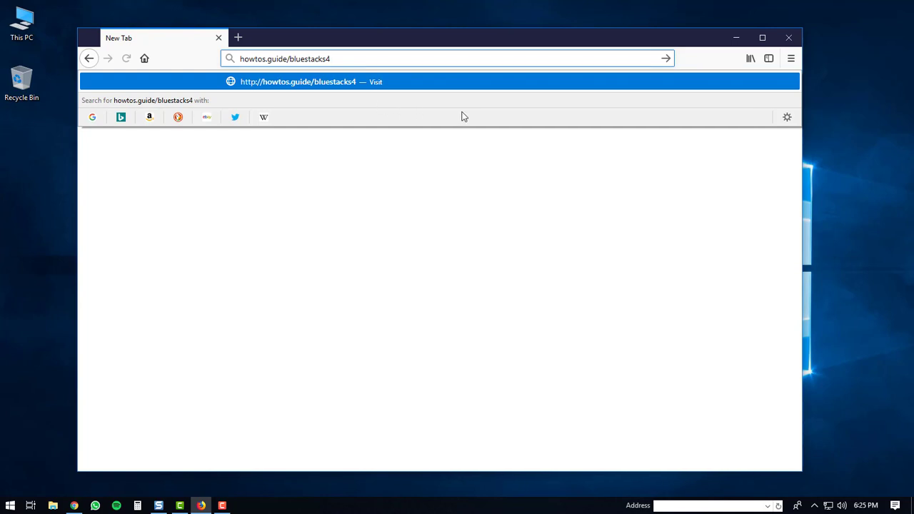
pyautogui.press('Return')
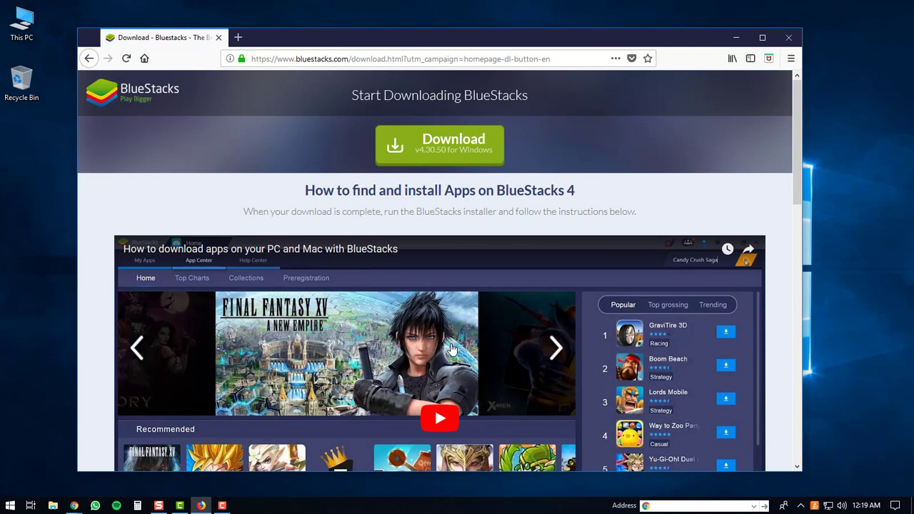
# Download the 406 MB BlueStacks installer and save the file.
pyautogui.click(440, 143)
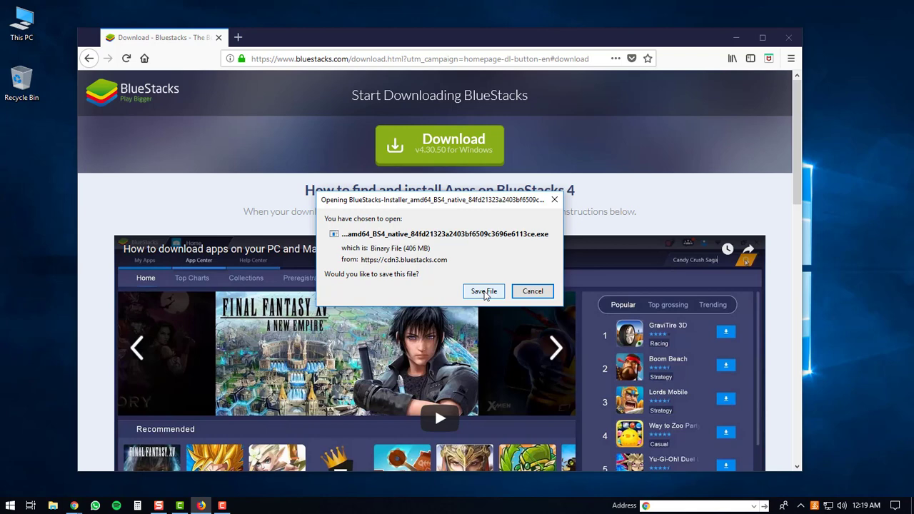
pyautogui.click(484, 293)
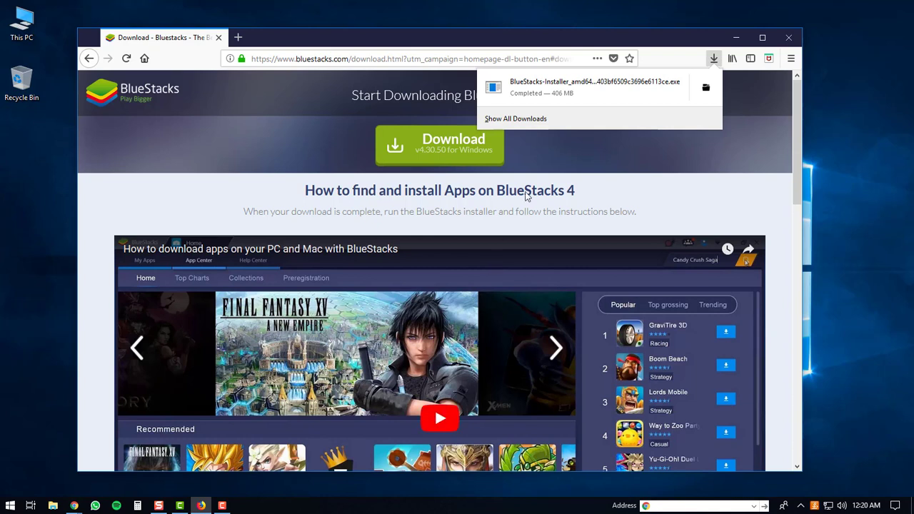
# Run the downloaded BlueStacks installer, allowing it past the security warning.
pyautogui.click(568, 87)
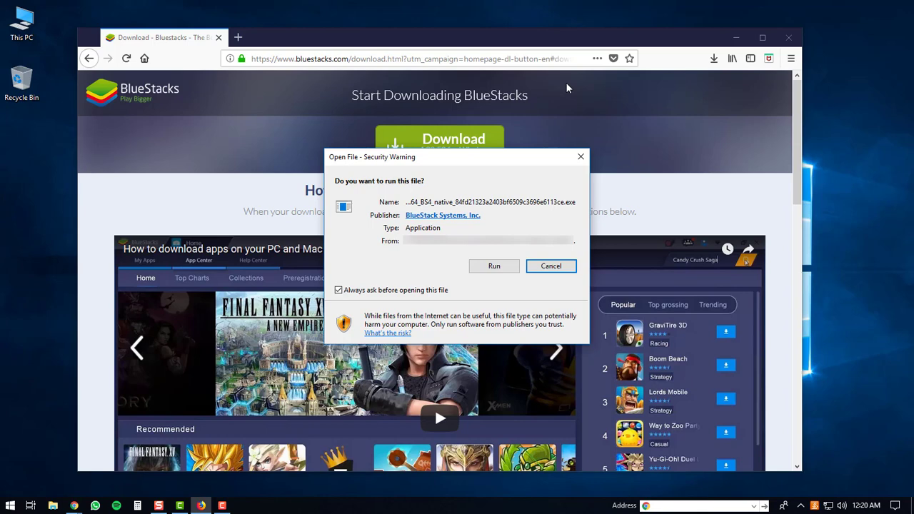
pyautogui.click(494, 266)
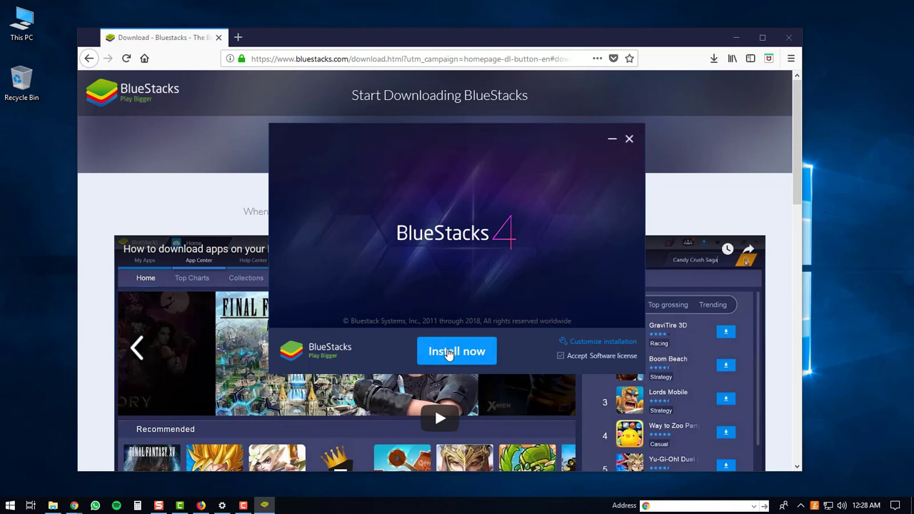
# Install BlueStacks 4 with the Install now button.
pyautogui.click(446, 352)
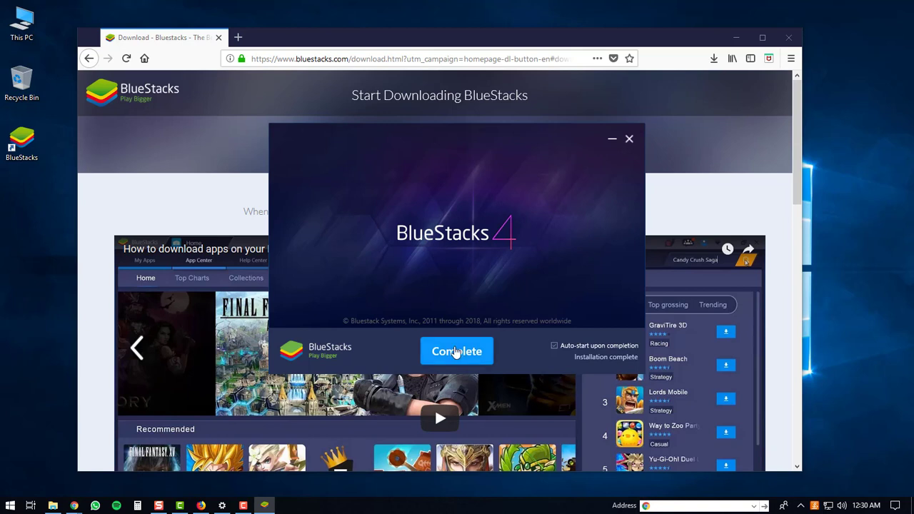
# Finish the installer so BlueStacks launches to the Google setup Welcome screen.
pyautogui.click(455, 352)
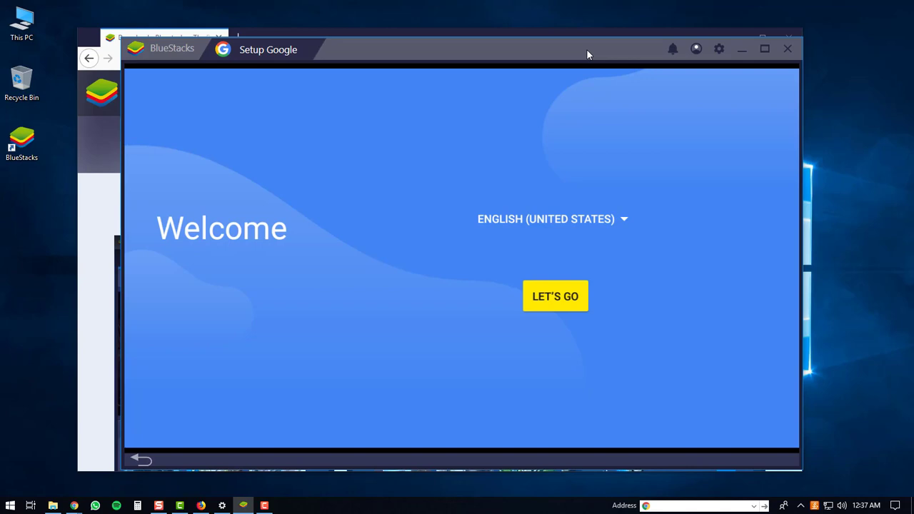
# Start Google setup and enter the account's e-mail address.
pyautogui.click(553, 298)
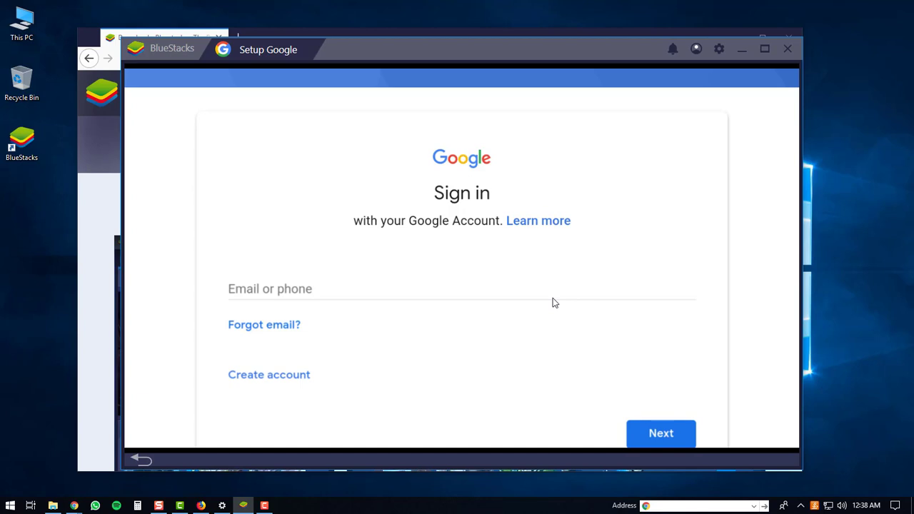
pyautogui.click(269, 292)
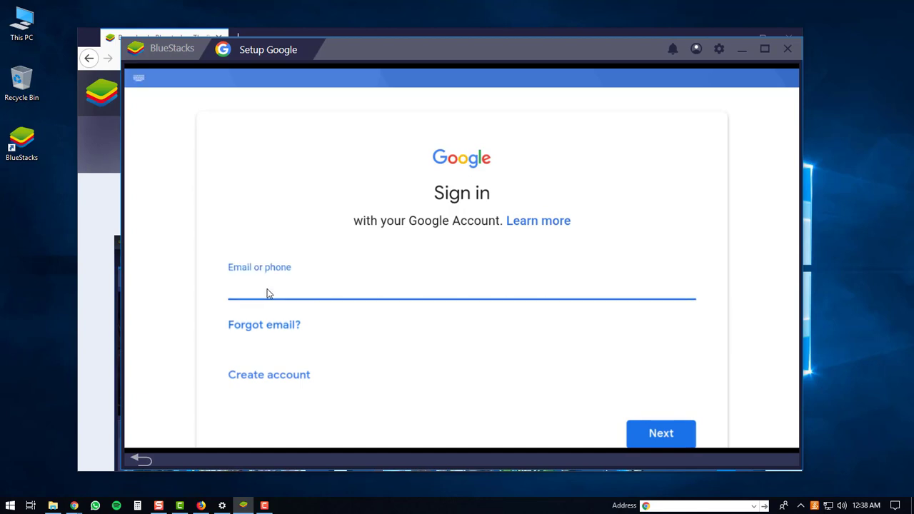
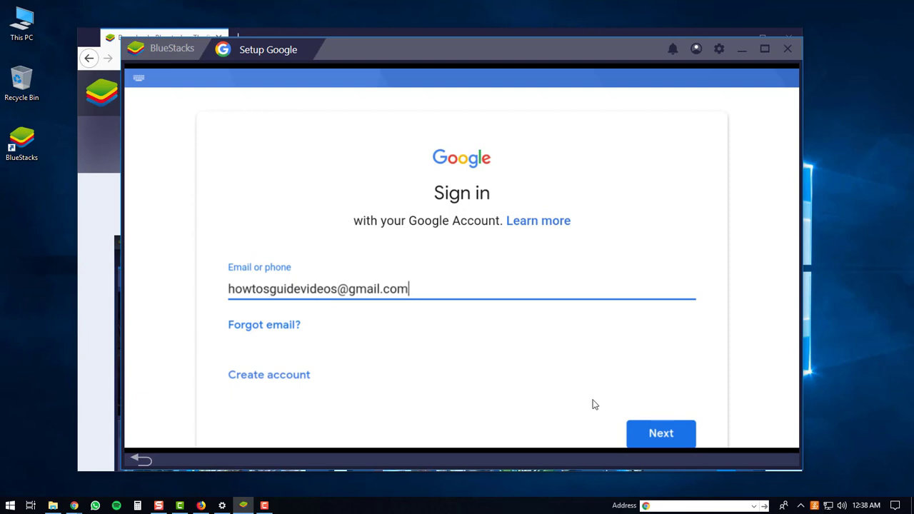
pyautogui.click(662, 435)
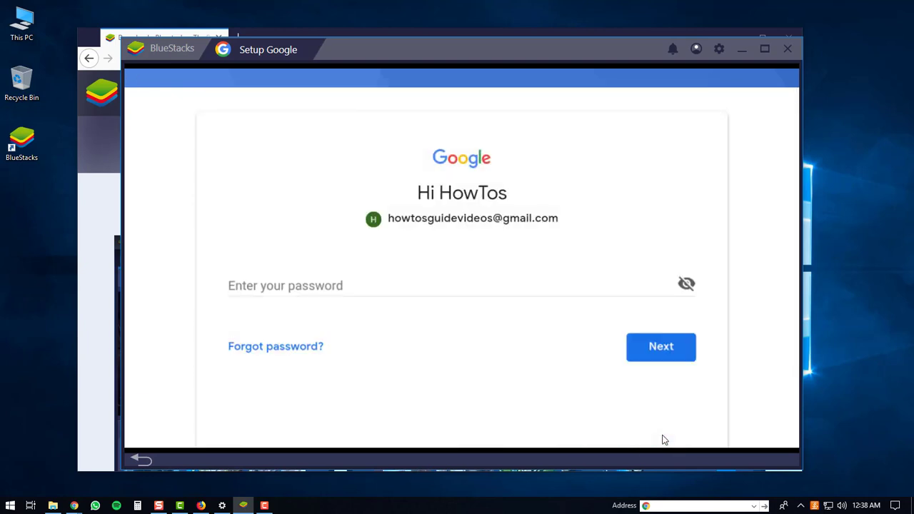
# Enter the account password and submit it to sign in.
pyautogui.click(278, 288)
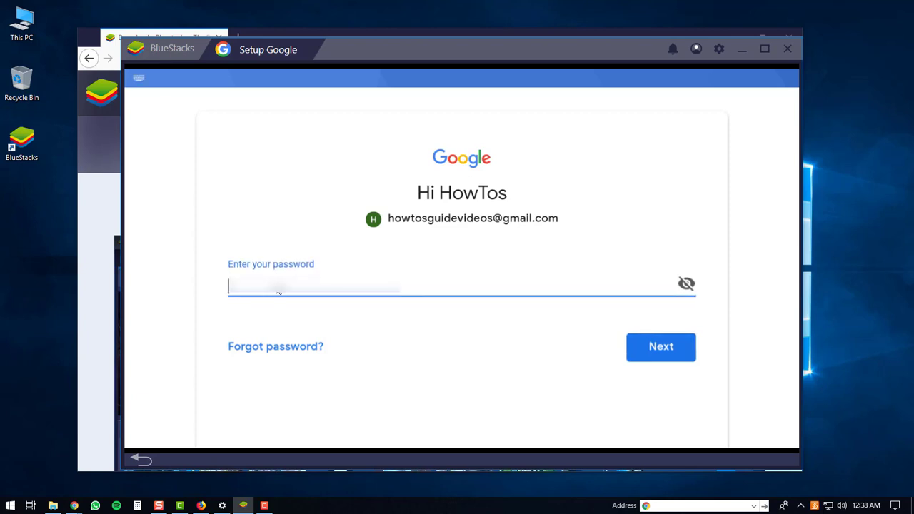
pyautogui.write('*')
pyautogui.write('***')
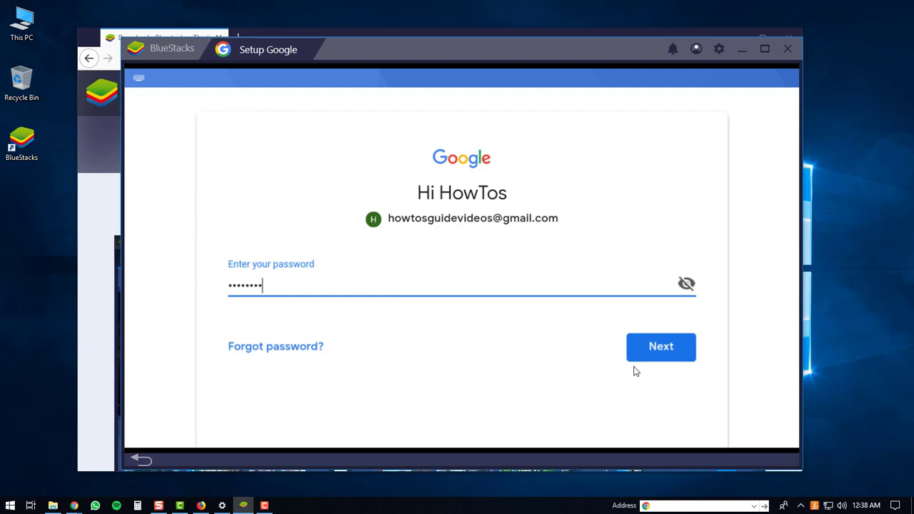
pyautogui.click(671, 354)
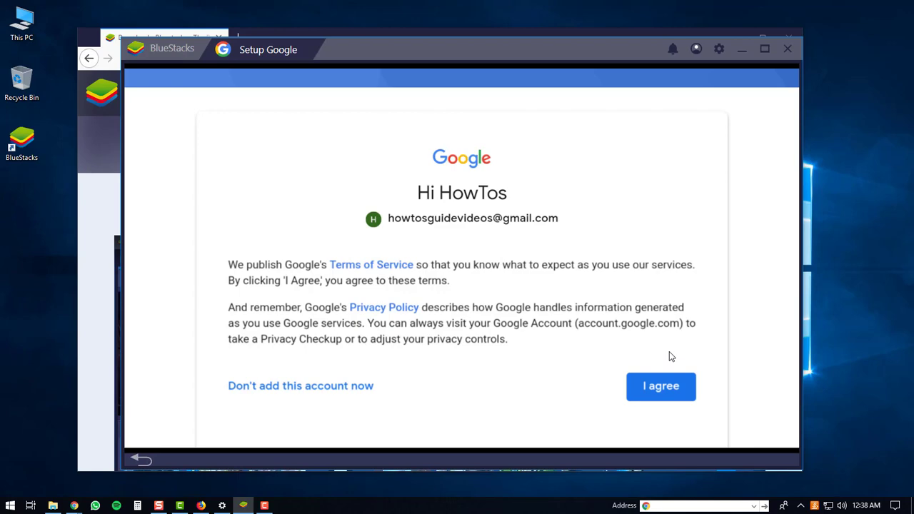
# Accept Google's terms, then launch Google Play Store from the BlueStacks home screen.
pyautogui.click(660, 390)
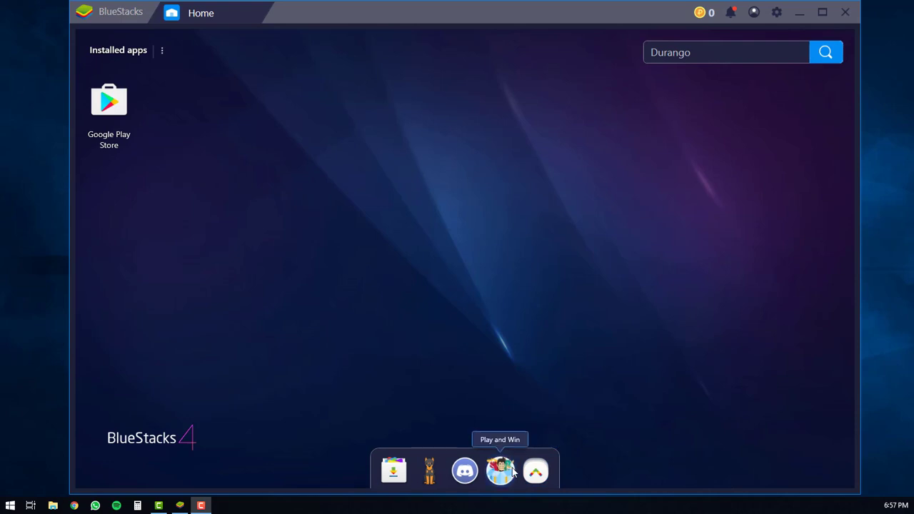
pyautogui.click(537, 471)
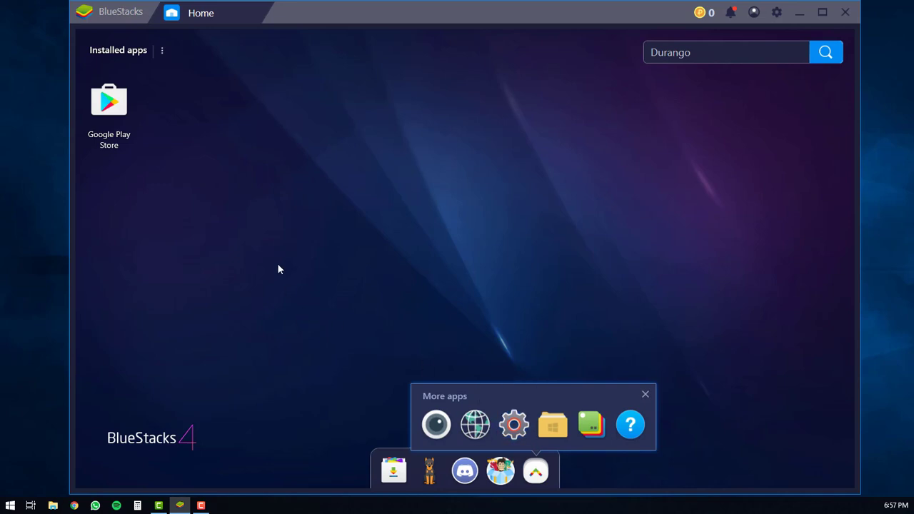
pyautogui.click(180, 199)
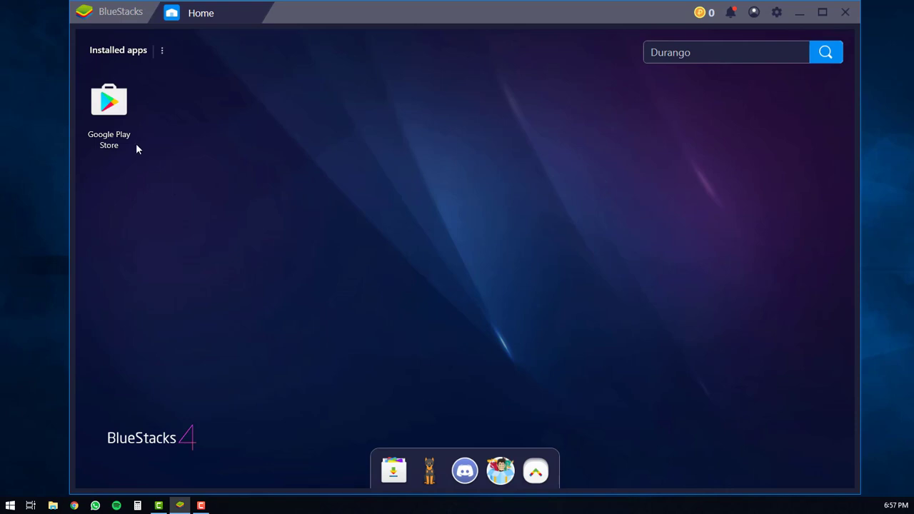
pyautogui.click(109, 107)
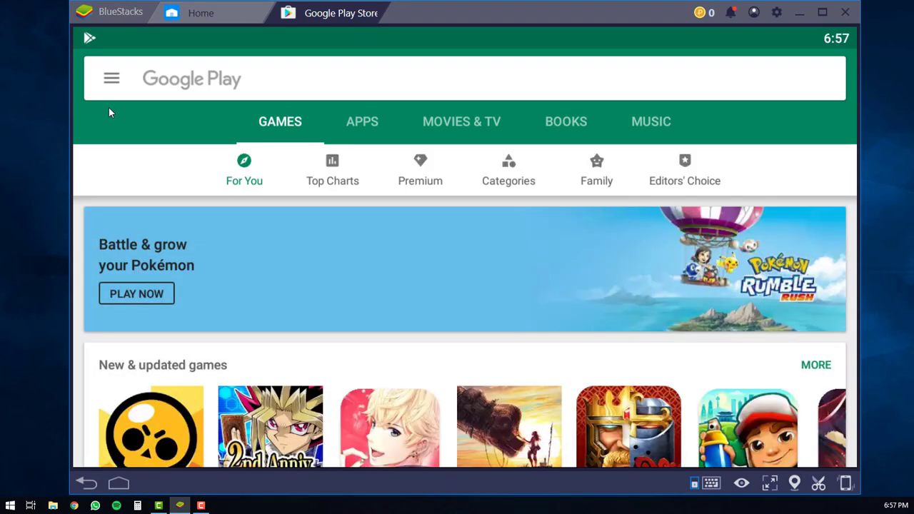
# Search Google Play for "Archero".
pyautogui.click(171, 84)
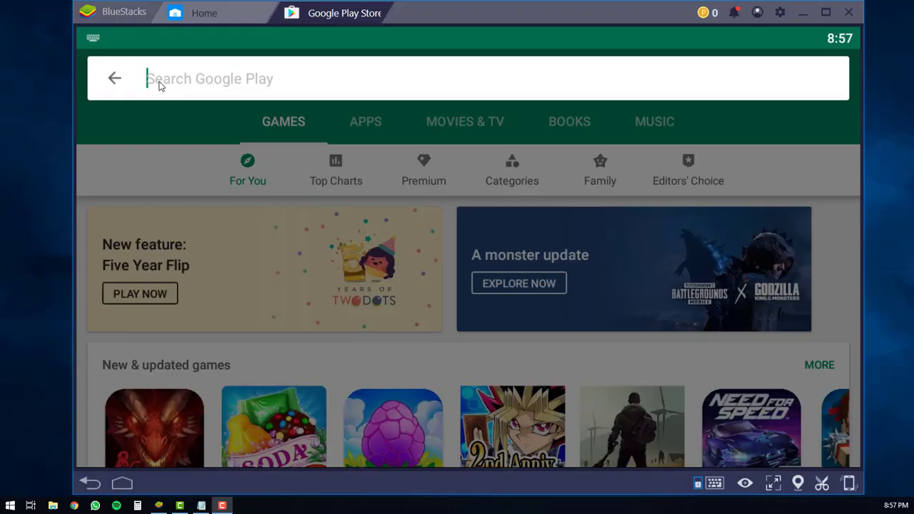
pyautogui.write('Arc')
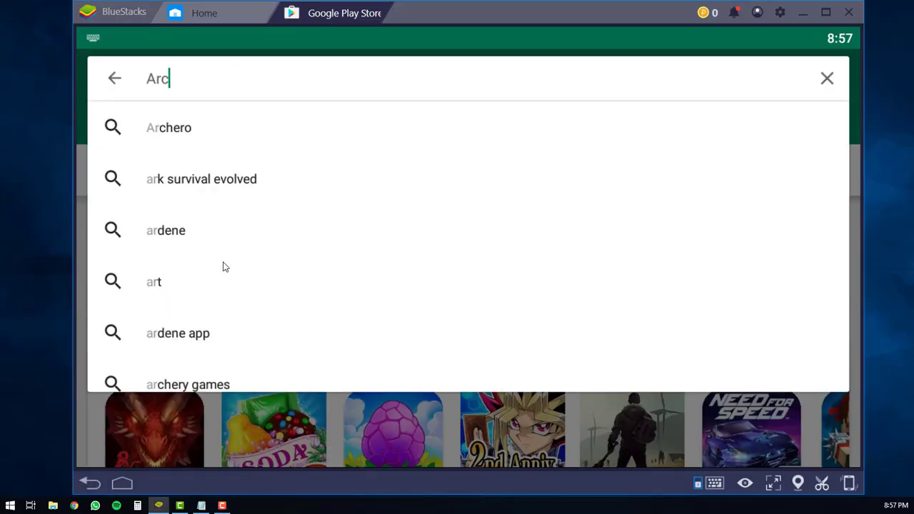
pyautogui.write('hero')
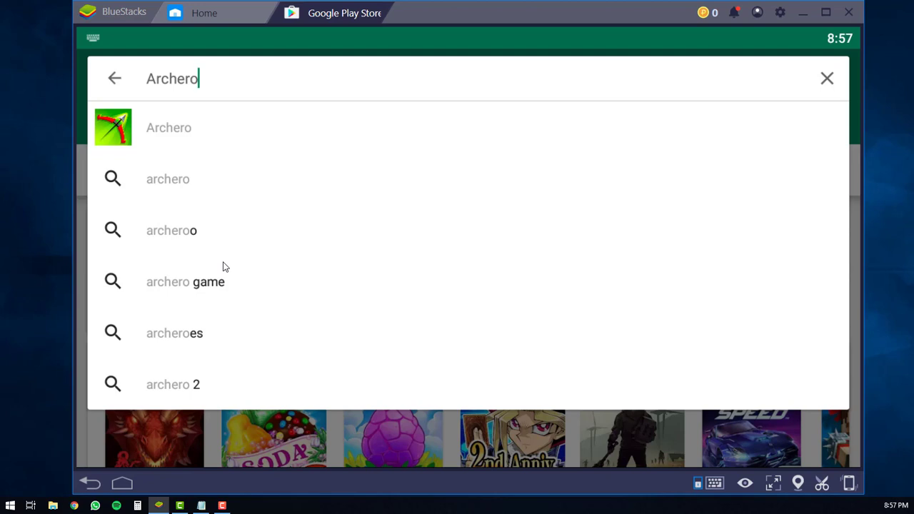
# Install Archero from its Play Store page and confirm the Successfully installed notification.
pyautogui.click(185, 133)
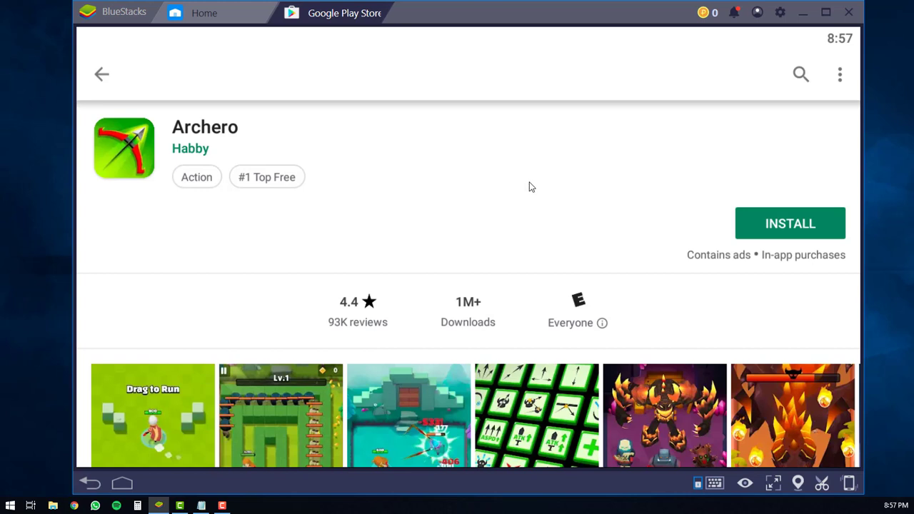
pyautogui.click(798, 225)
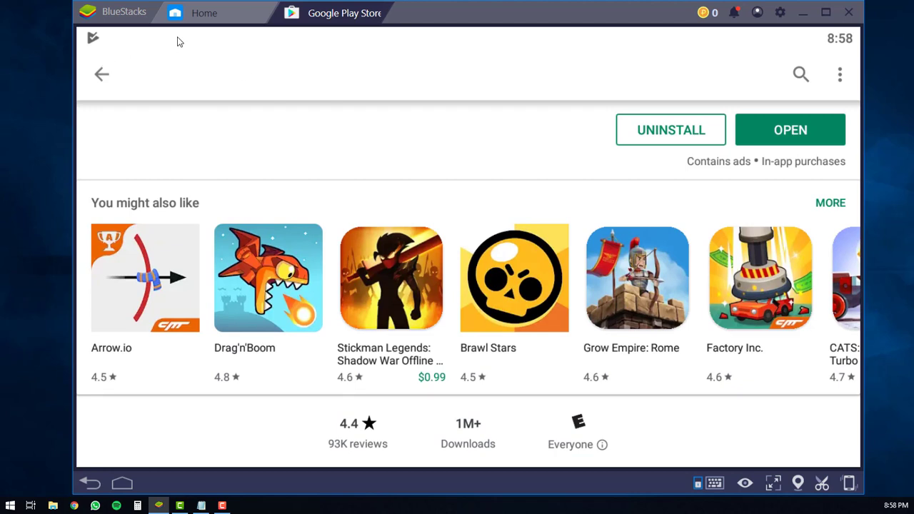
pyautogui.moveTo(179, 41); pyautogui.dragTo(206, 270)
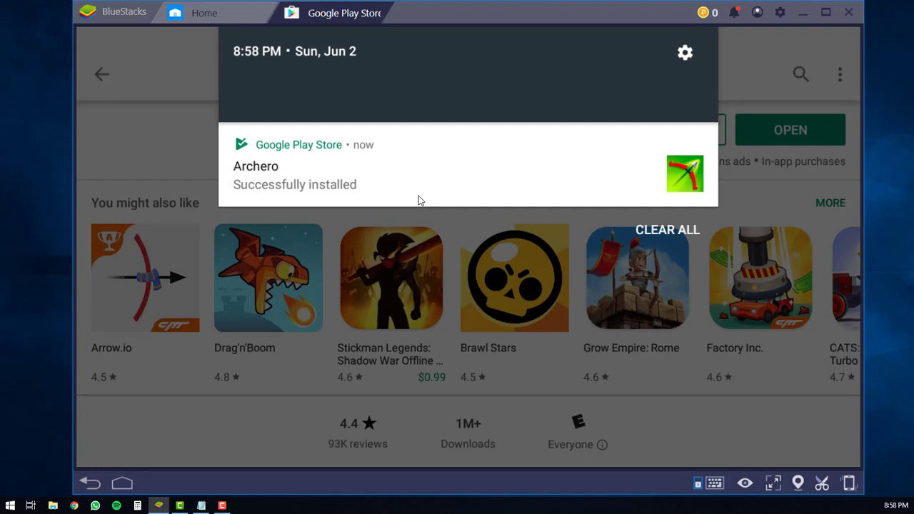
# Launch Archero from the Play Store, nudge its portrait window right, and allow Google Play Games access.
pyautogui.click(769, 173)
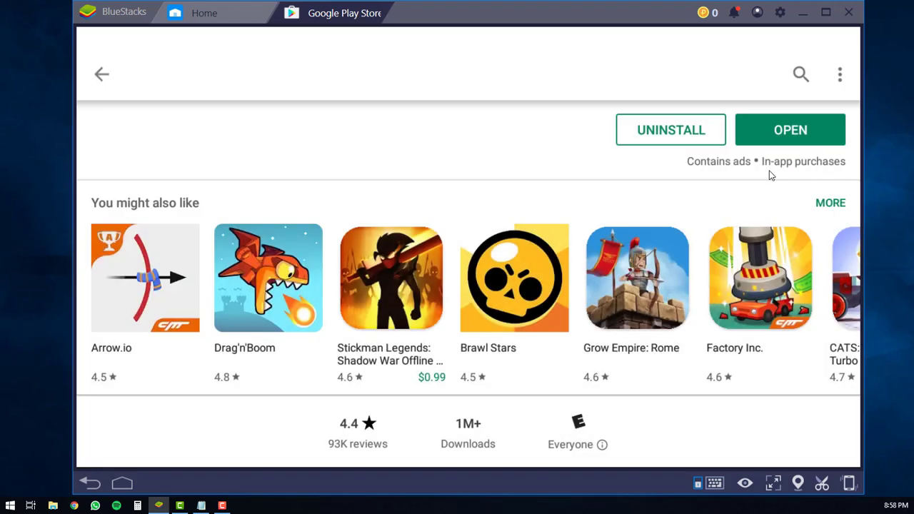
pyautogui.click(797, 134)
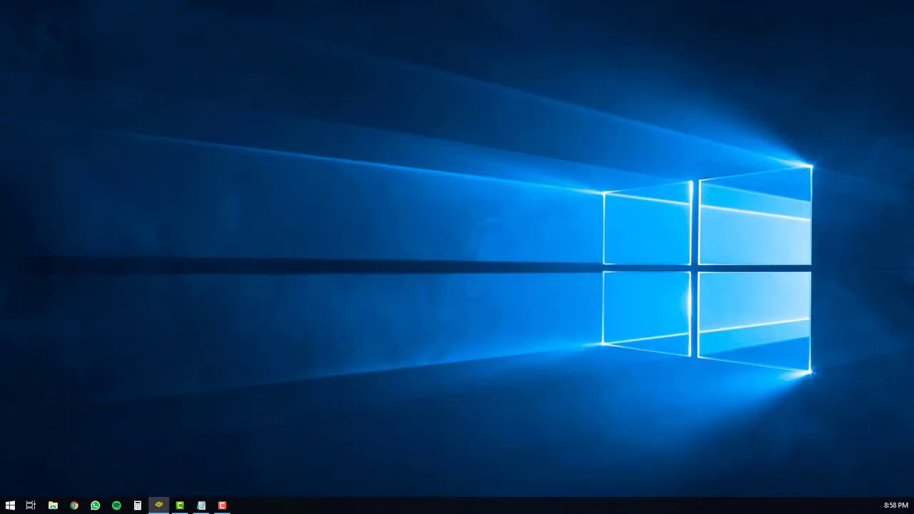
pyautogui.moveTo(408, 16); pyautogui.dragTo(433, 20)
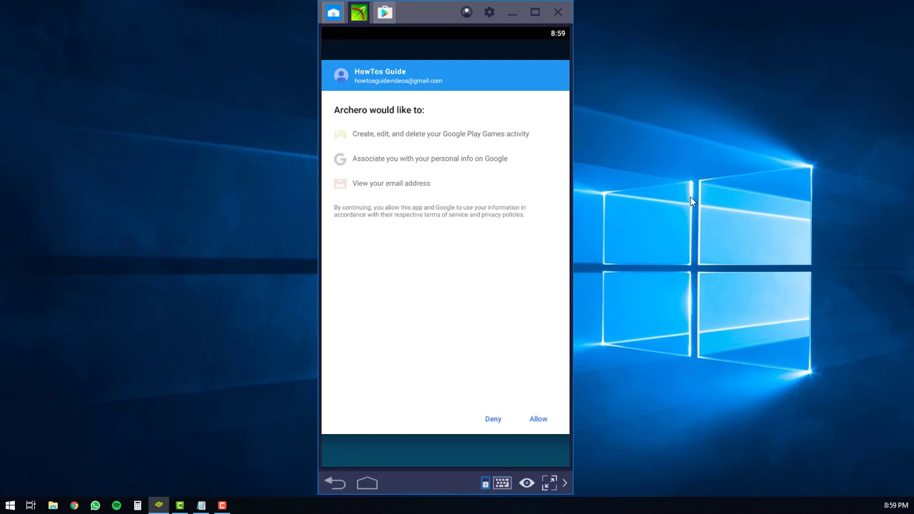
pyautogui.click(540, 420)
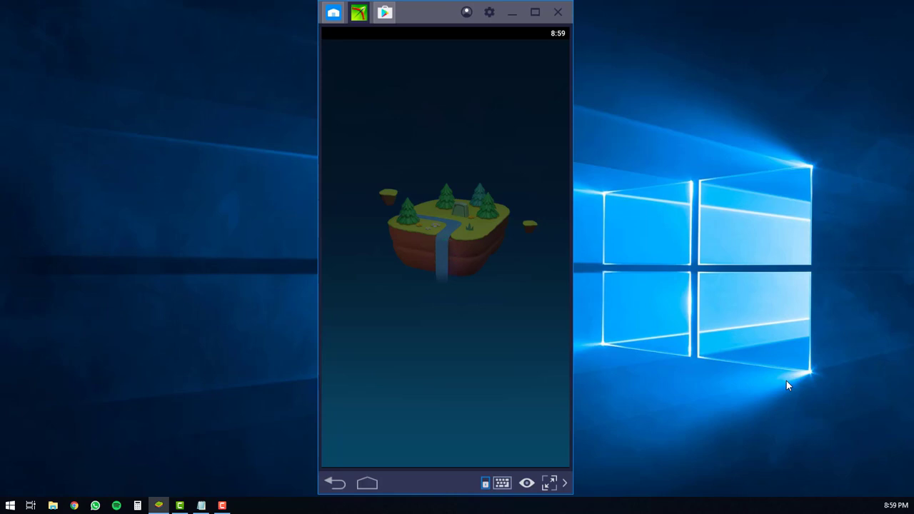